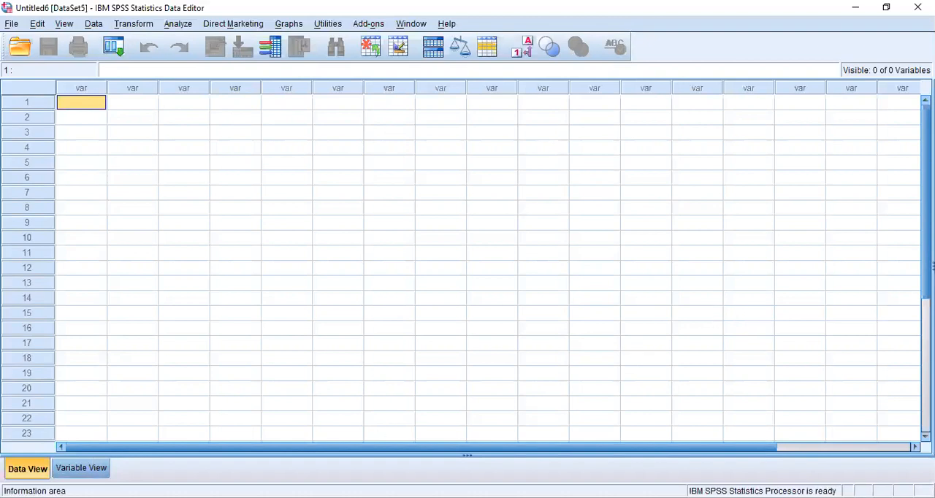
Create a first variable named Age in the dataset's variable definitions.
{"action": "left_click", "coordinate": [73, 474]}
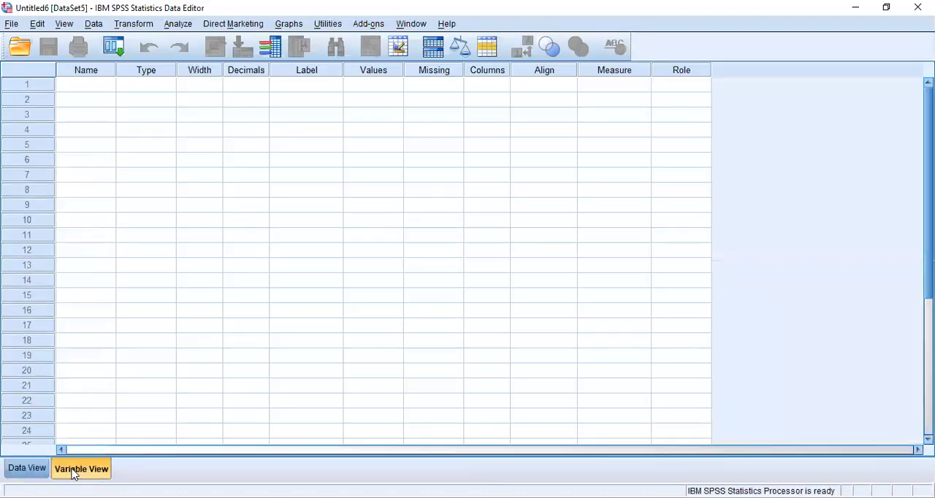
{"action": "left_click", "coordinate": [83, 87]}
{"action": "type", "text": "Af"}
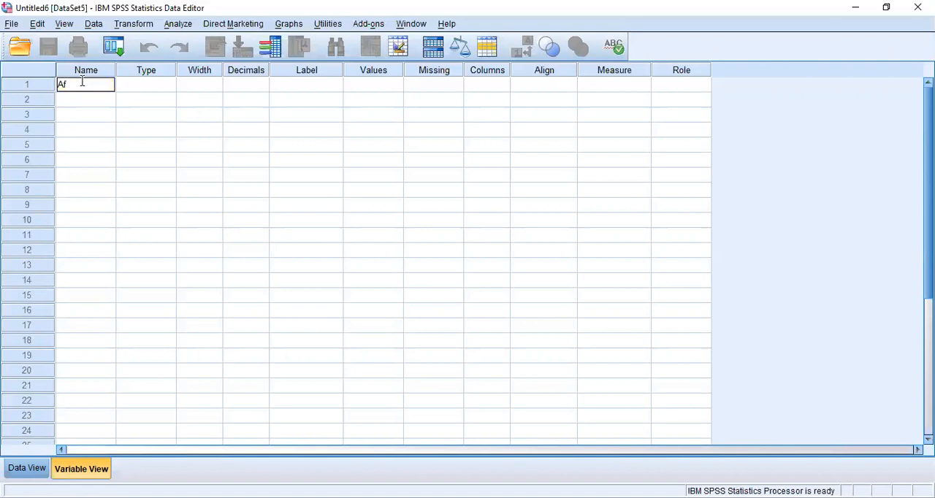
{"action": "type", "text": "ge"}
{"action": "key", "text": "Return"}
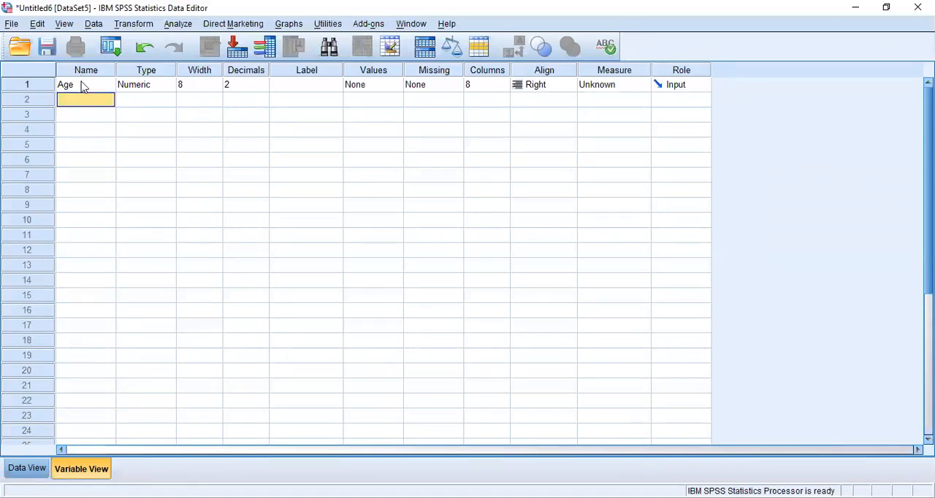
Rename the first variable to X and give it the label Age.
{"action": "double_click", "coordinate": [82, 85]}
{"action": "key", "text": "BackSpace"}
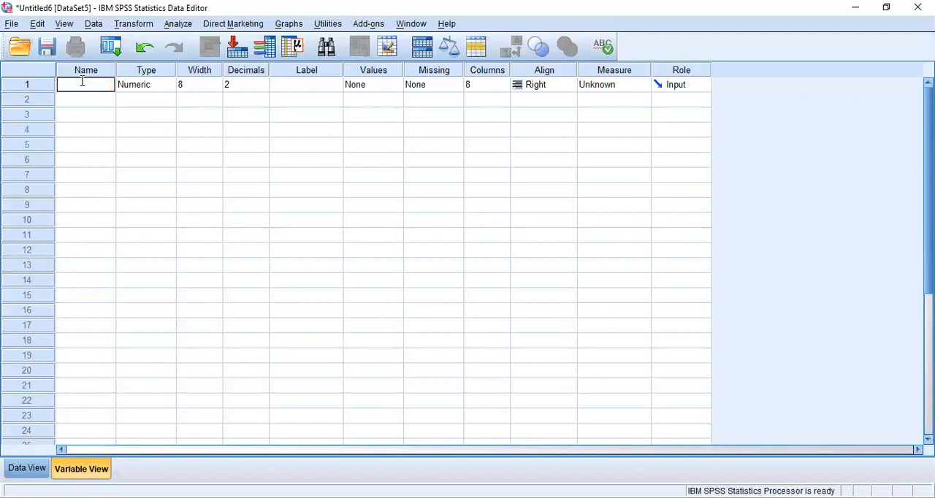
{"action": "type", "text": "X"}
{"action": "left_click", "coordinate": [306, 85]}
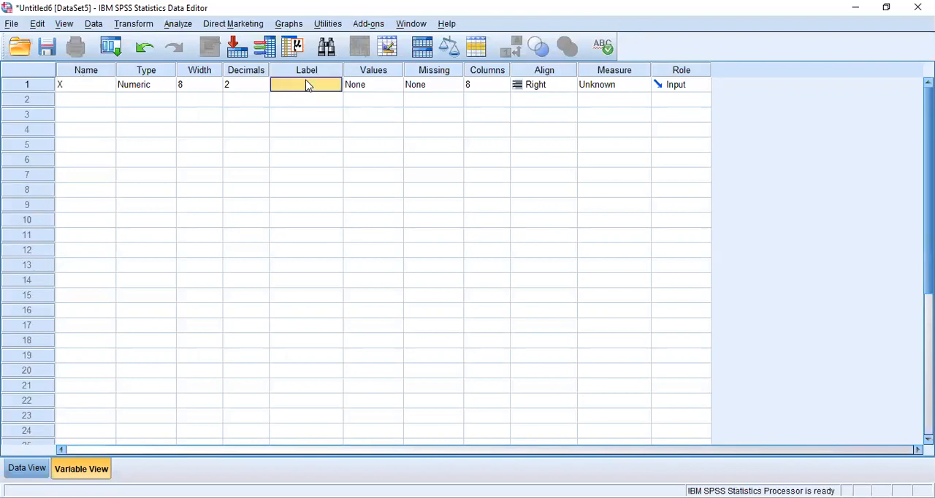
{"action": "type", "text": "Age"}
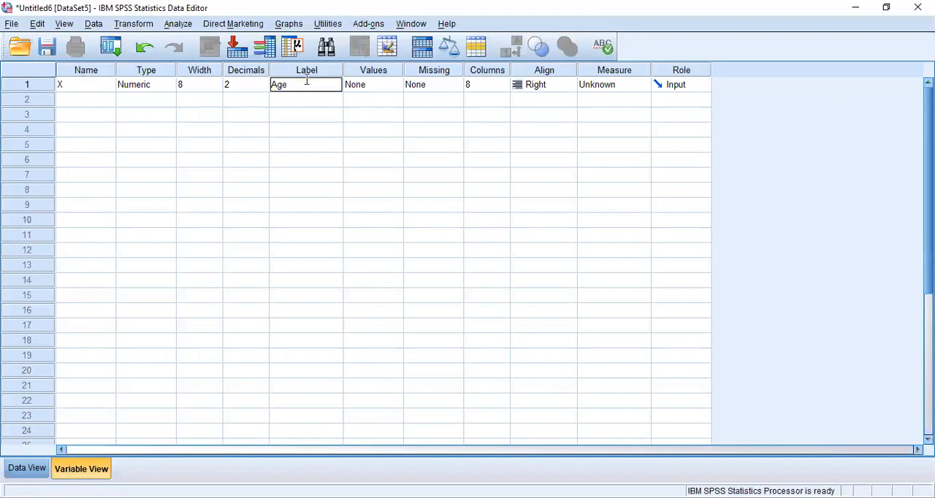
{"action": "key", "text": "Return"}
Add a second variable named Y below X in the variable definitions.
{"action": "key", "text": "Up"}
{"action": "key", "text": "Left"}
{"action": "key", "text": "Left"}
{"action": "key", "text": "Left"}
{"action": "key", "text": "Left"}
{"action": "key", "text": "Down"}
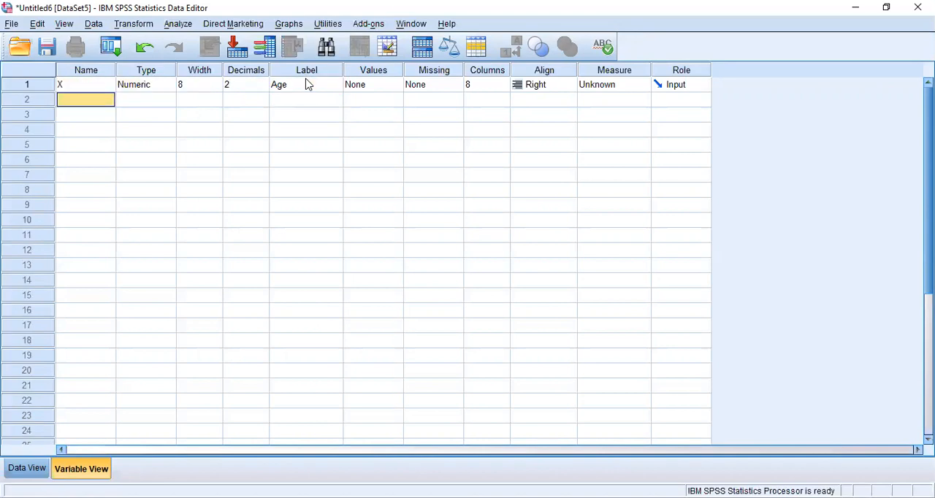
{"action": "type", "text": "Y"}
Give variable Y the label Repair Expense.
{"action": "key", "text": "Tab"}
{"action": "key", "text": "Tab"}
{"action": "key", "text": "Tab"}
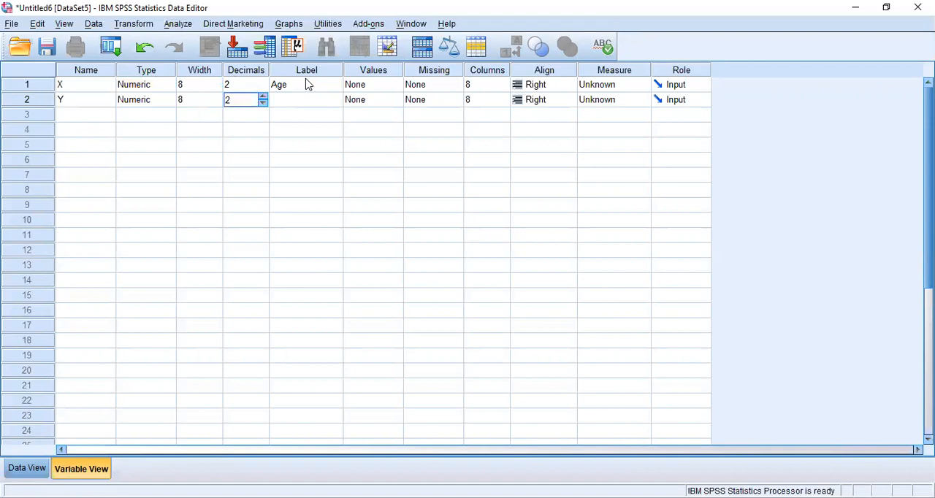
{"action": "key", "text": "Tab"}
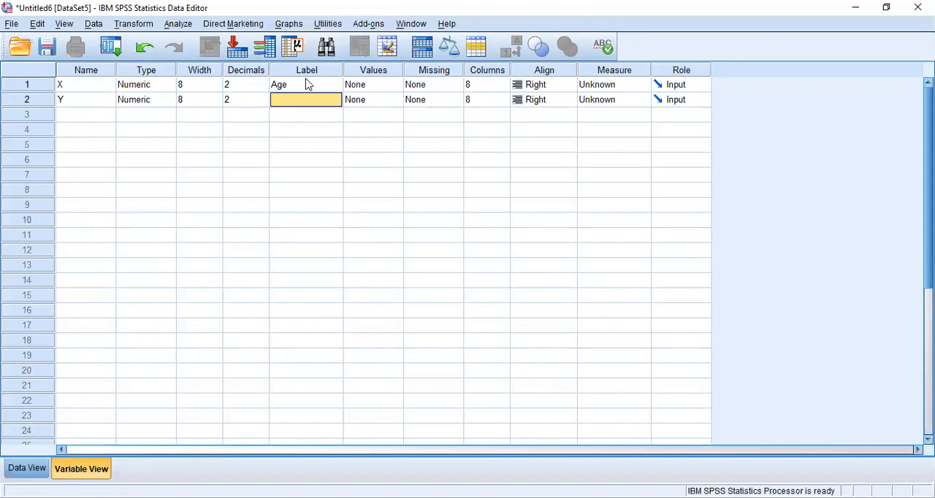
{"action": "type", "text": "Res"}
{"action": "key", "text": "BackSpace"}
{"action": "key", "text": "BackSpace"}
{"action": "key", "text": "BackSpace"}
{"action": "type", "text": "RE"}
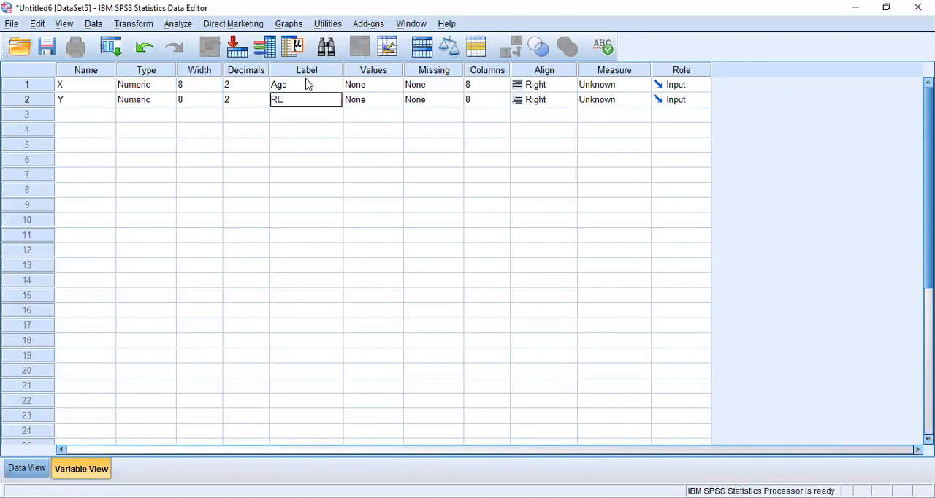
{"action": "key", "text": "BackSpace"}
{"action": "type", "text": "epar"}
{"action": "type", "text": "ie"}
{"action": "key", "text": "BackSpace"}
{"action": "type", "text": "r Expense"}
{"action": "key", "text": "Return"}
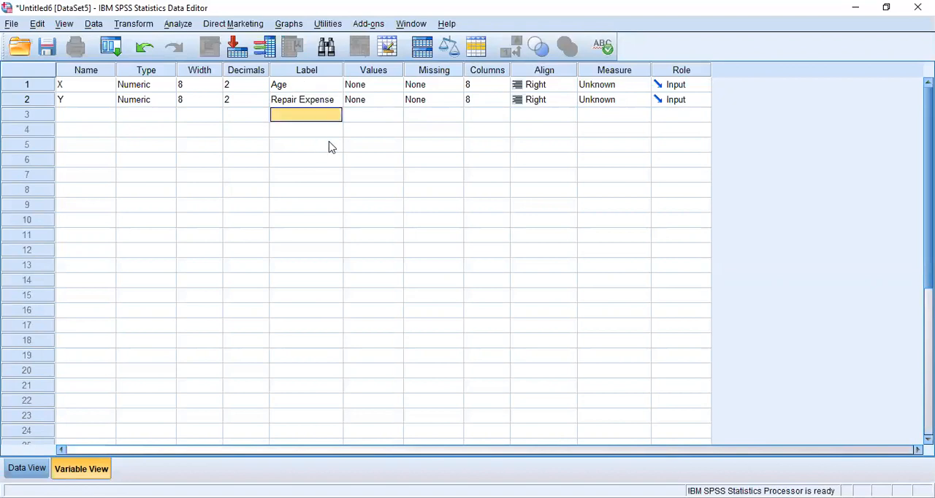
{"action": "key", "text": "Left"}
{"action": "key", "text": "Left"}
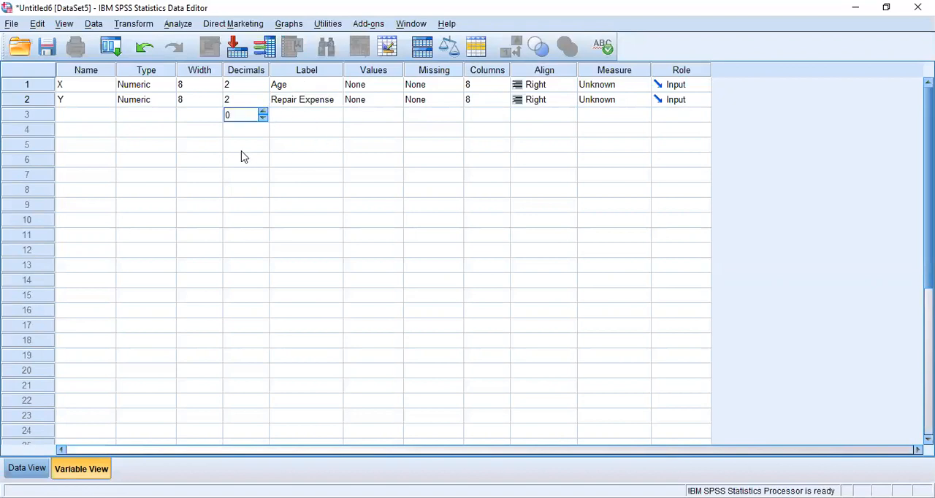
{"action": "left_click", "coordinate": [205, 146]}
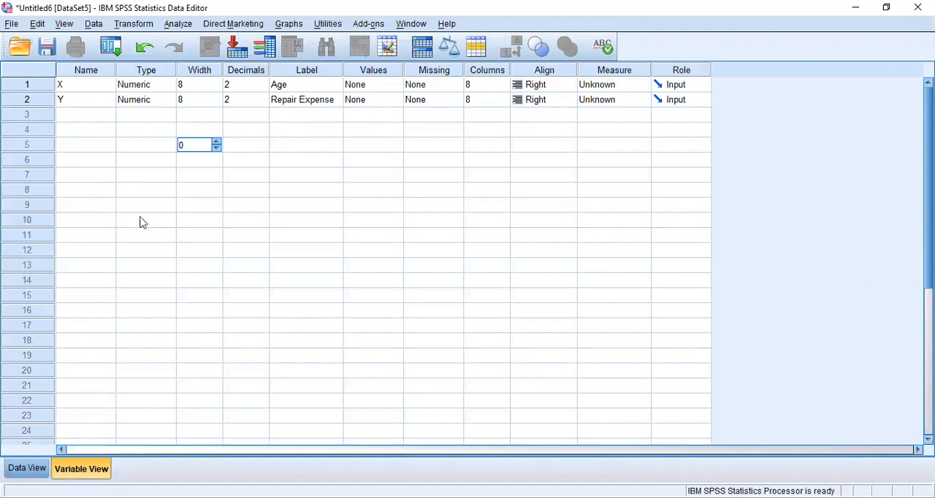
Enter the data values 5, 3, 3 and 1 for variable X in cases 1 to 4.
{"action": "left_click", "coordinate": [27, 470]}
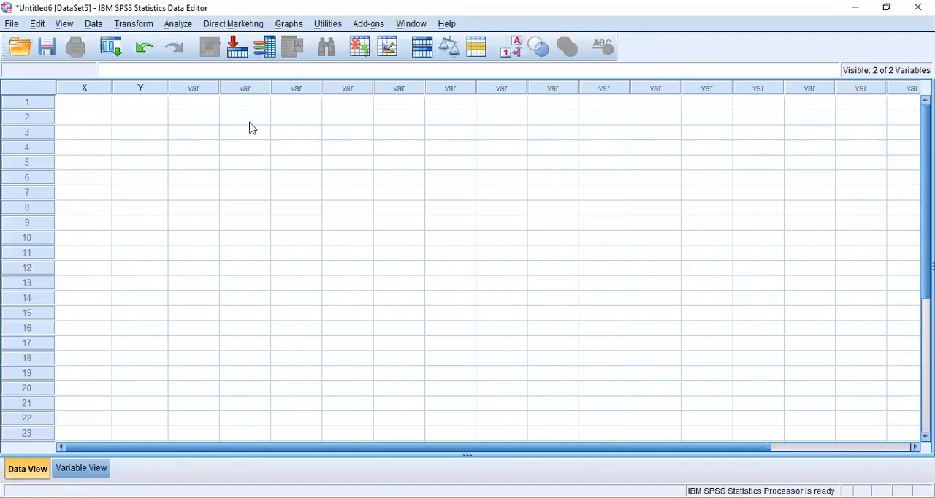
{"action": "left_click", "coordinate": [83, 104]}
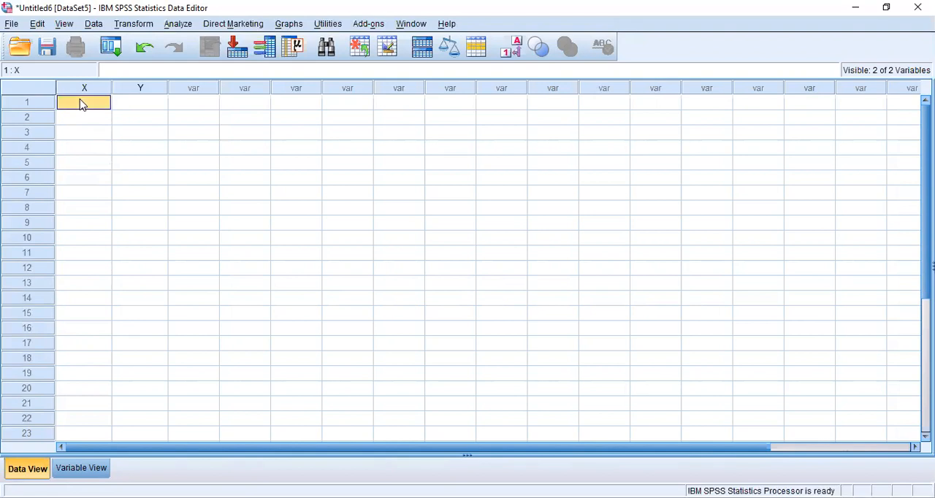
{"action": "type", "text": "5"}
{"action": "key", "text": "Return"}
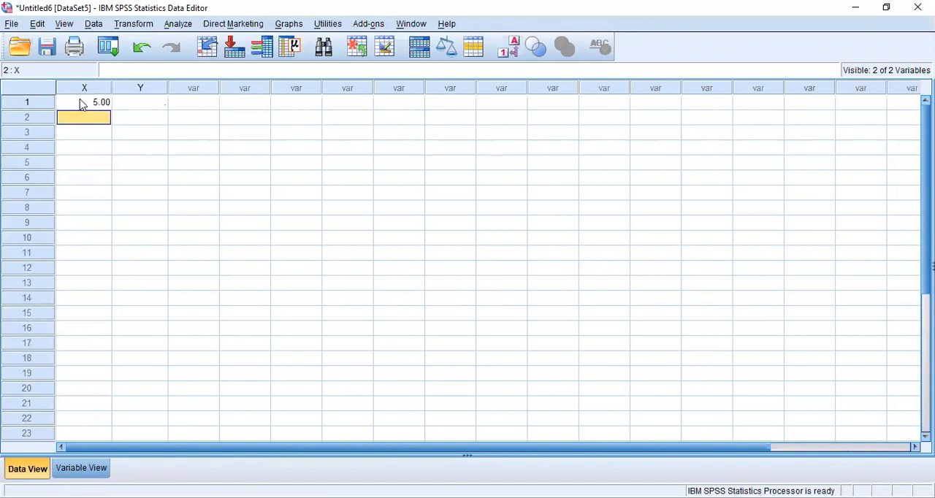
{"action": "type", "text": "3"}
{"action": "key", "text": "Return"}
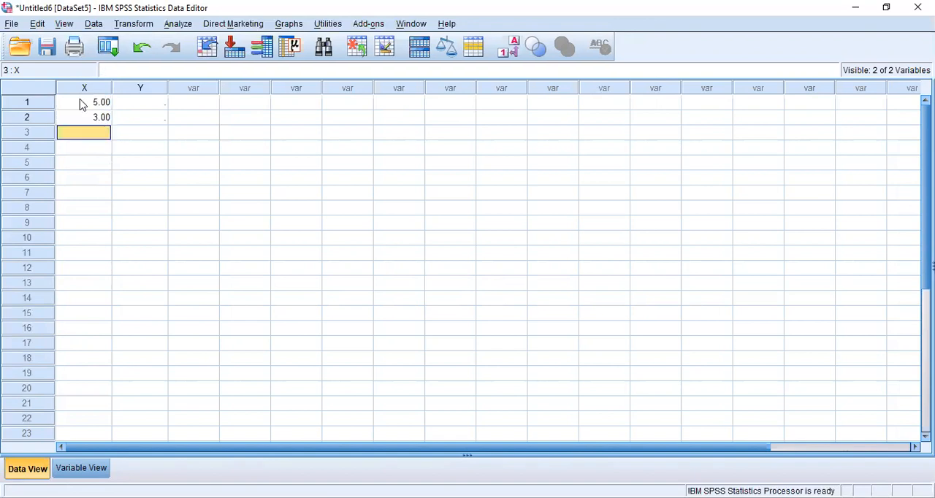
{"action": "type", "text": "3"}
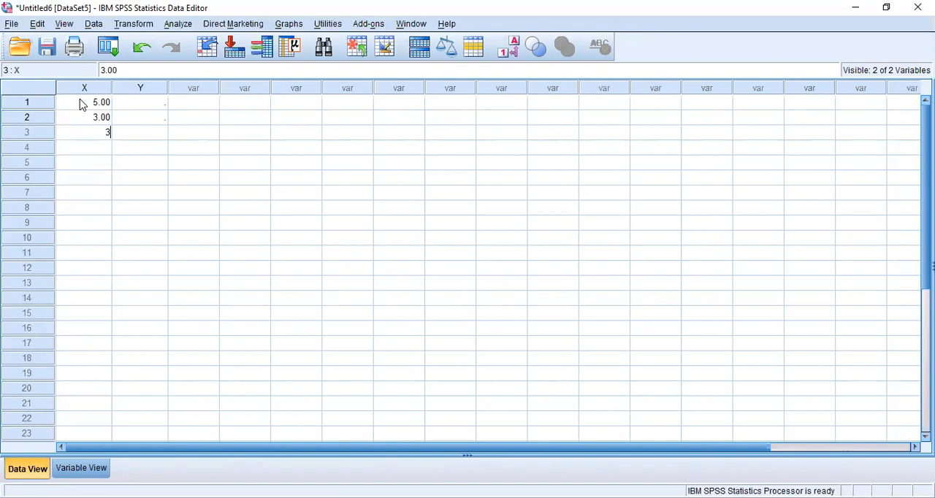
{"action": "key", "text": "Return"}
{"action": "type", "text": "1"}
{"action": "left_click", "coordinate": [139, 103]}
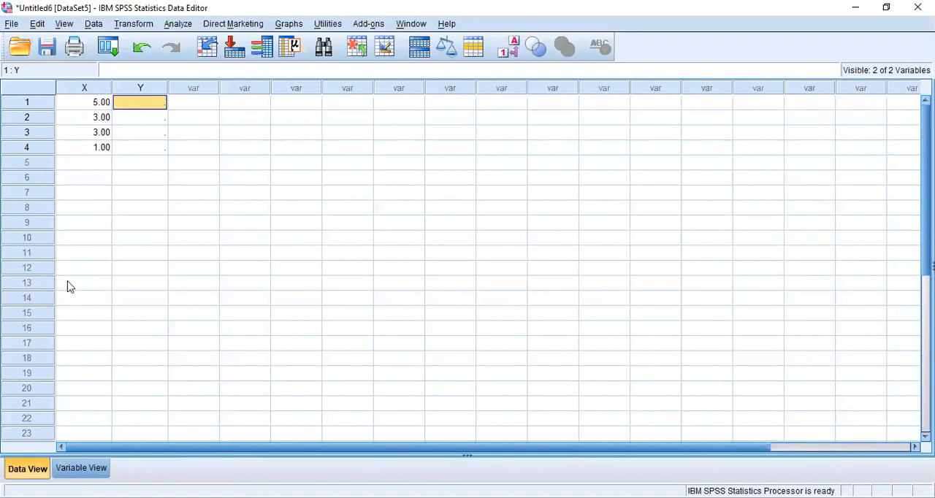
Set the number of decimals to 0 for both variables X and Y.
{"action": "left_click", "coordinate": [83, 469]}
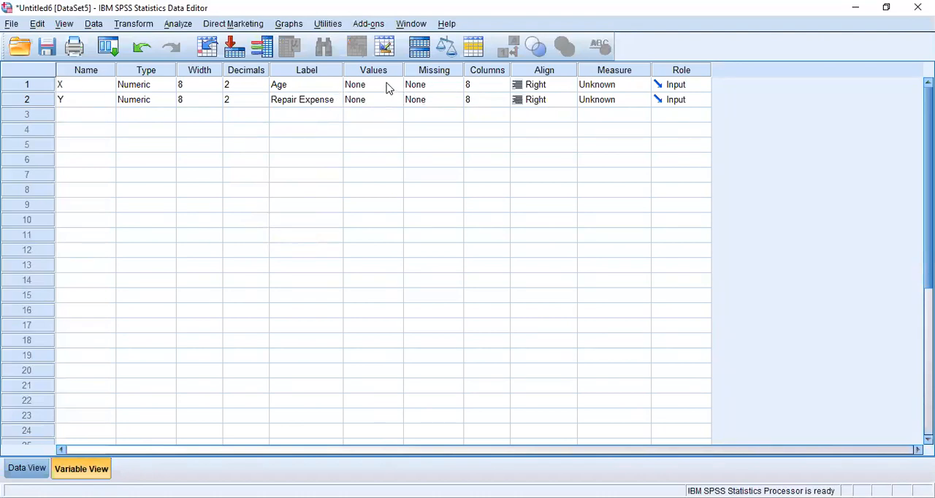
{"action": "left_click", "coordinate": [236, 89]}
{"action": "left_click", "coordinate": [263, 89]}
{"action": "left_click", "coordinate": [263, 88]}
{"action": "left_click", "coordinate": [257, 100]}
{"action": "left_click", "coordinate": [264, 103]}
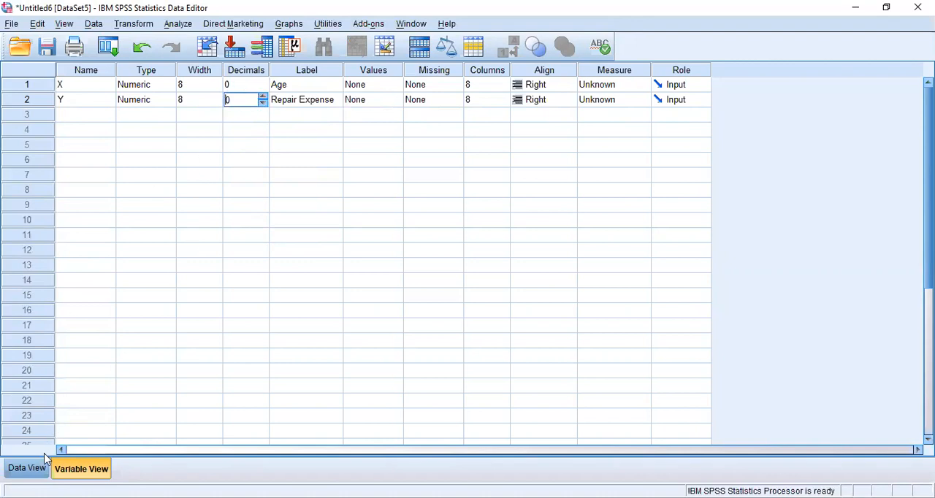
Enter the data values 7, 7, 6 and 4 for variable Y in cases 1 to 4.
{"action": "left_click", "coordinate": [26, 471]}
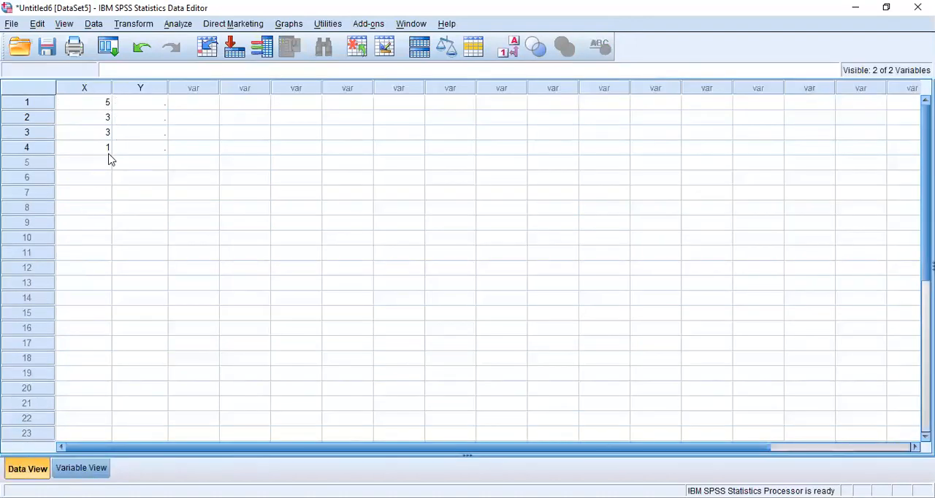
{"action": "left_click", "coordinate": [146, 104]}
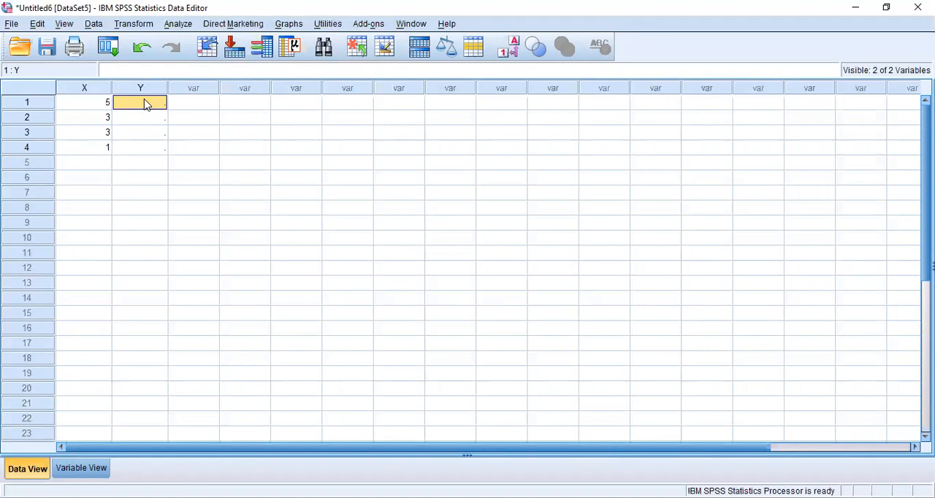
{"action": "type", "text": "7"}
{"action": "key", "text": "Return"}
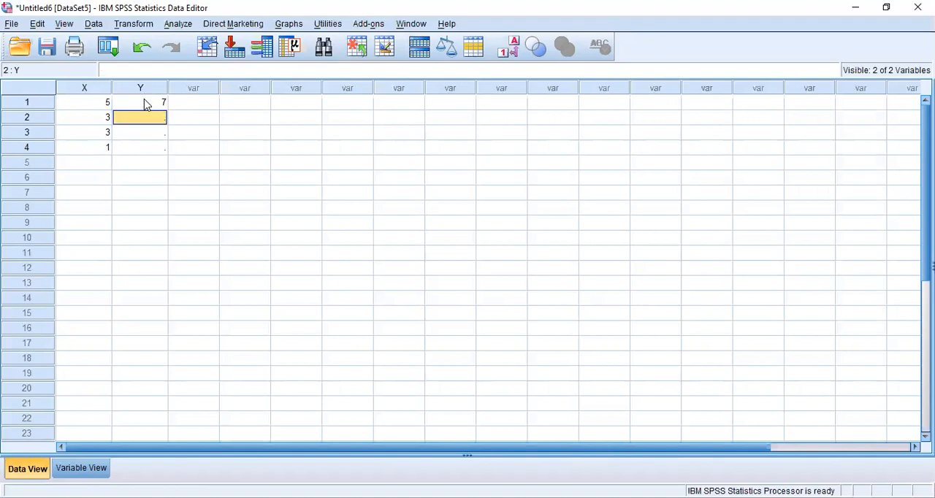
{"action": "type", "text": "7"}
{"action": "key", "text": "Return"}
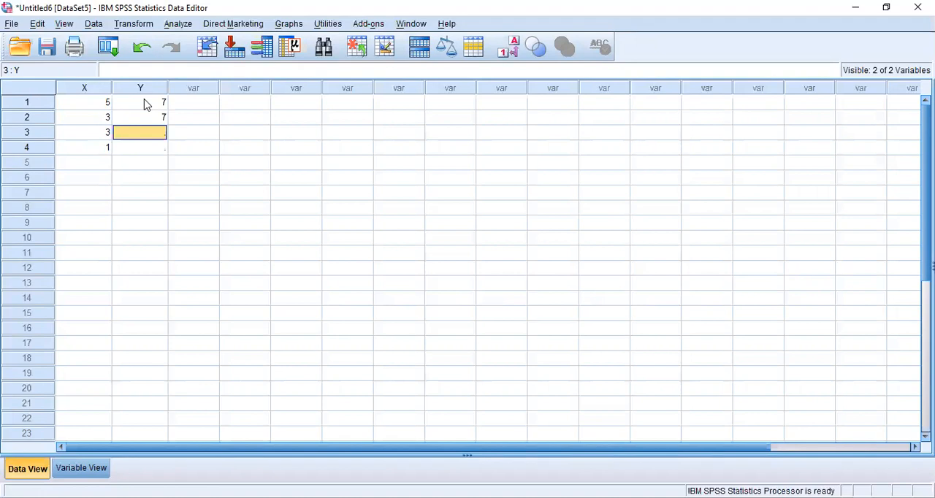
{"action": "type", "text": "6"}
{"action": "key", "text": "Return"}
{"action": "type", "text": "4"}
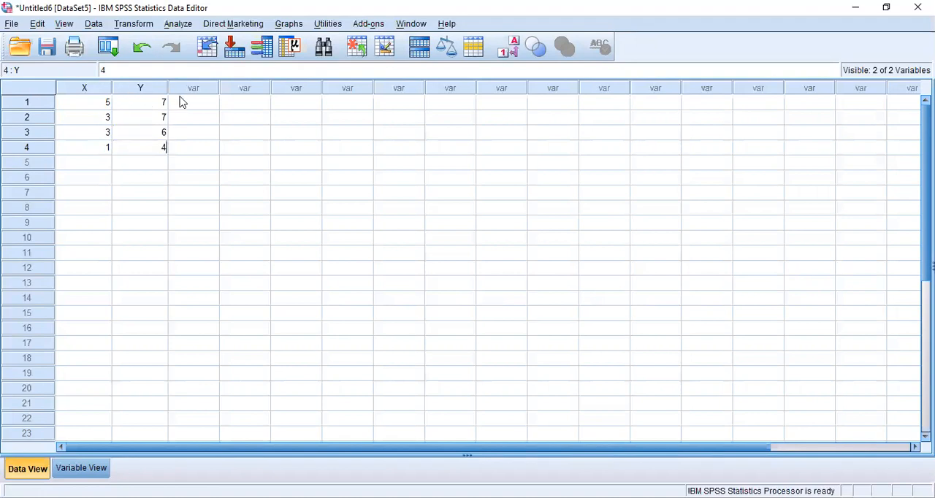
{"action": "left_click", "coordinate": [194, 169]}
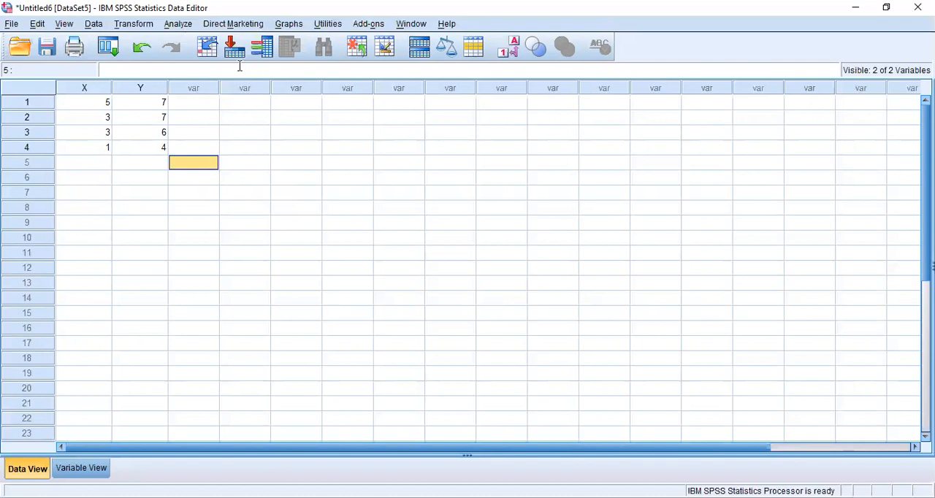
Set up a linear regression with Repair Expense [Y] as the dependent variable and Age [X] as the independent variable.
{"action": "left_click", "coordinate": [178, 24]}
{"action": "mouse_move", "coordinate": [265, 208]}
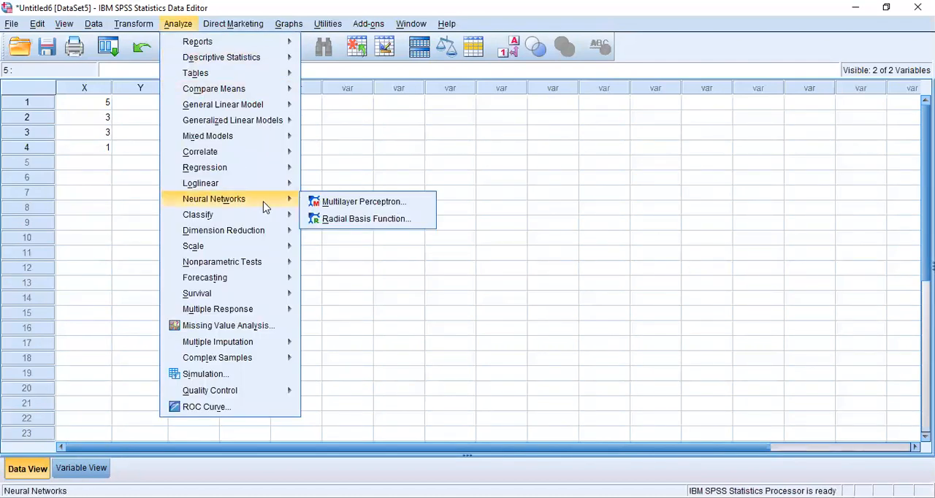
{"action": "mouse_move", "coordinate": [244, 165]}
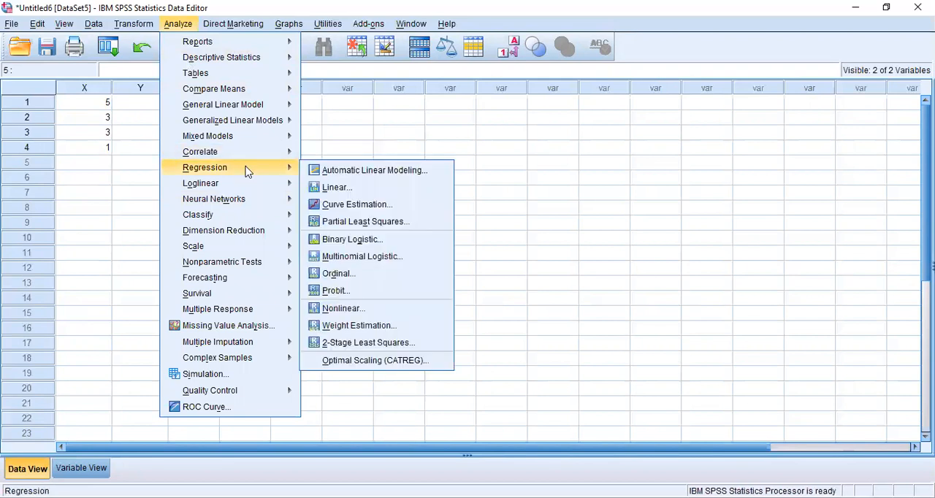
{"action": "left_click", "coordinate": [352, 192]}
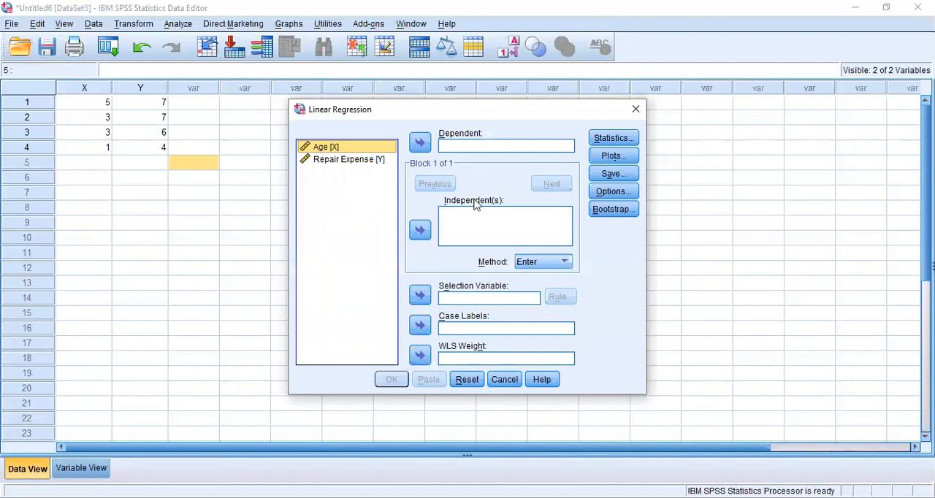
{"action": "left_click", "coordinate": [363, 161]}
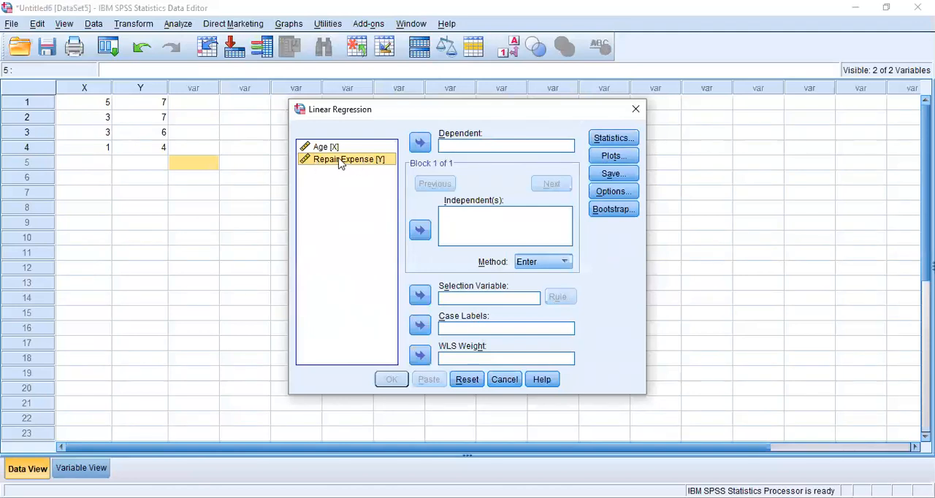
{"action": "left_click", "coordinate": [421, 143]}
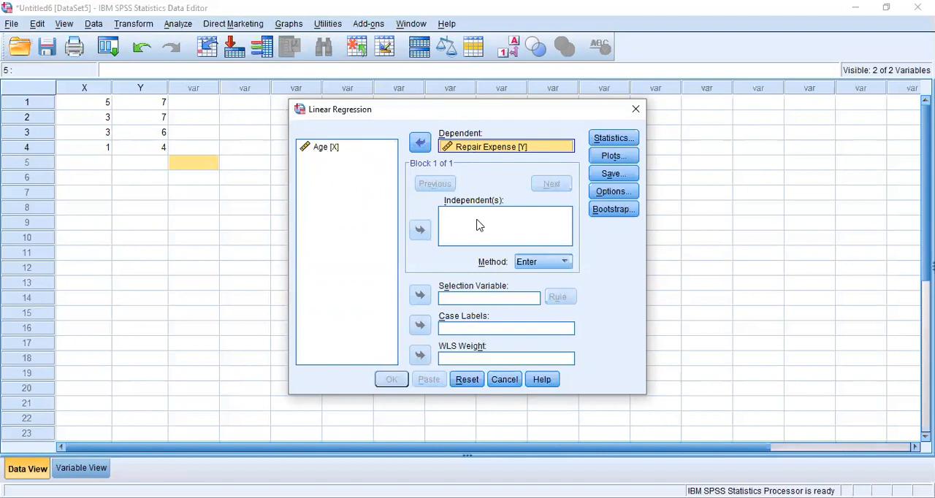
{"action": "left_click", "coordinate": [325, 147]}
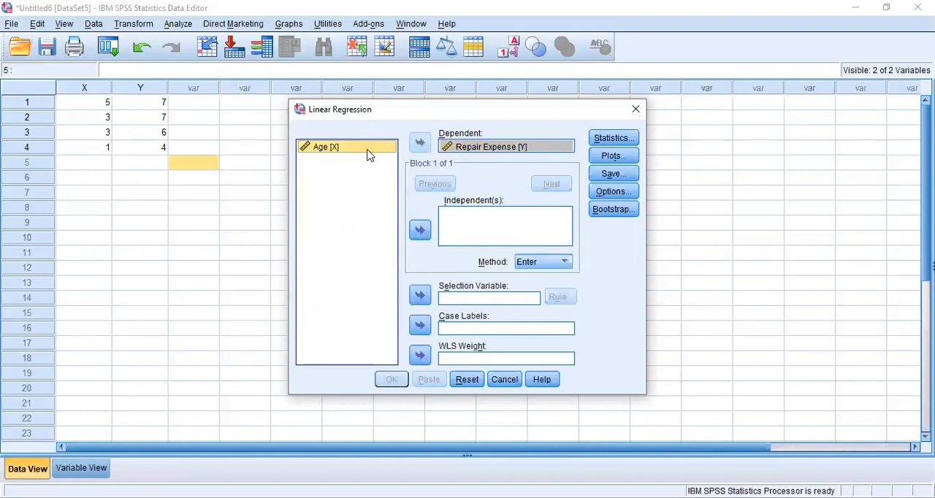
{"action": "left_click", "coordinate": [420, 231]}
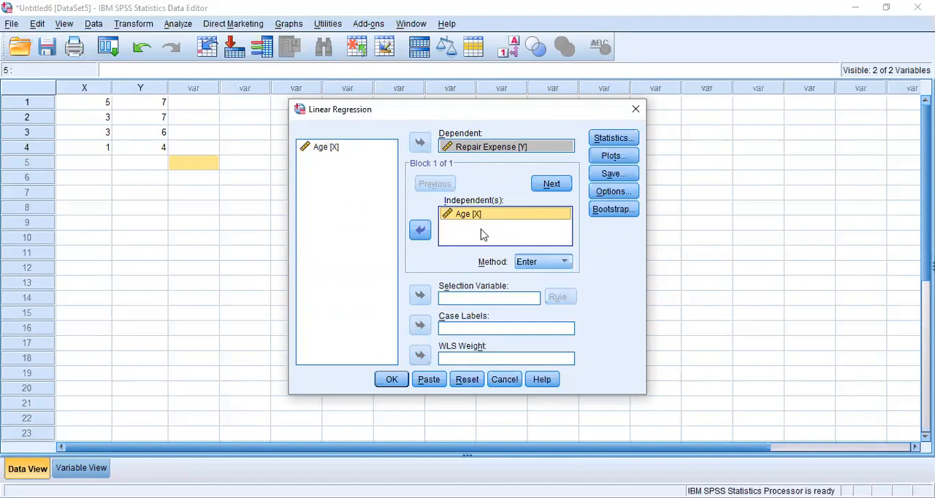
Include Descriptives in the statistics requested for the linear regression.
{"action": "left_click", "coordinate": [624, 141]}
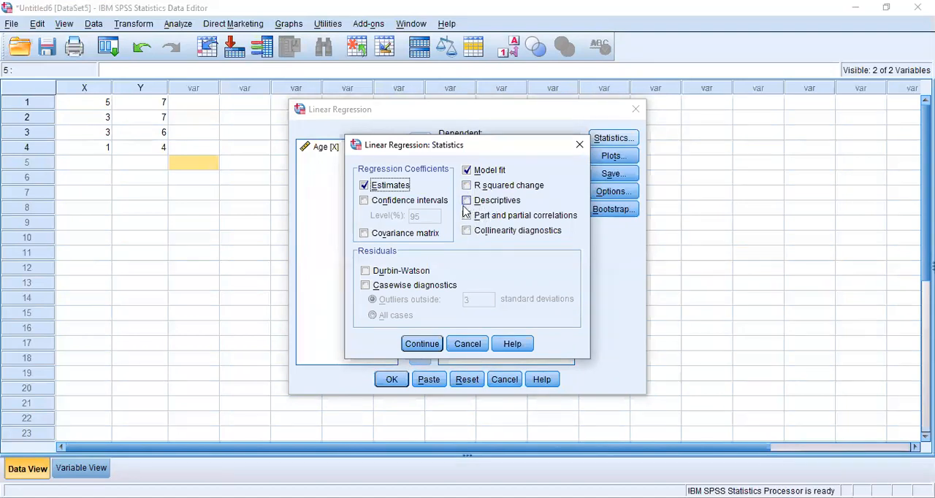
{"action": "left_click", "coordinate": [468, 203]}
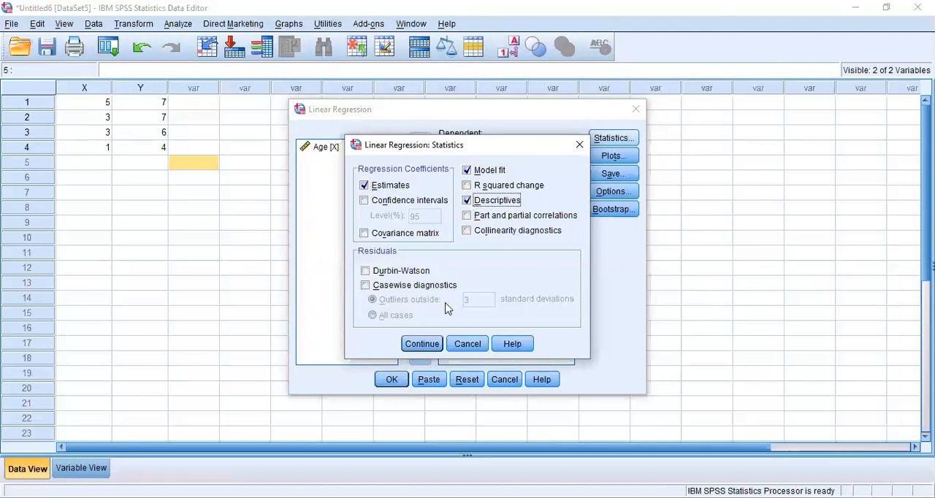
{"action": "left_click", "coordinate": [425, 347]}
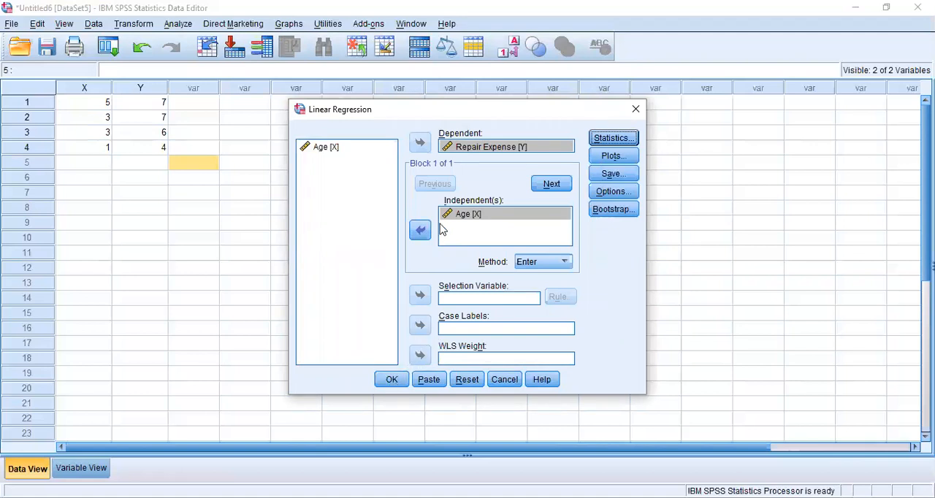
Run the linear regression and review its output tables down to the coefficients.
{"action": "left_click", "coordinate": [402, 382]}
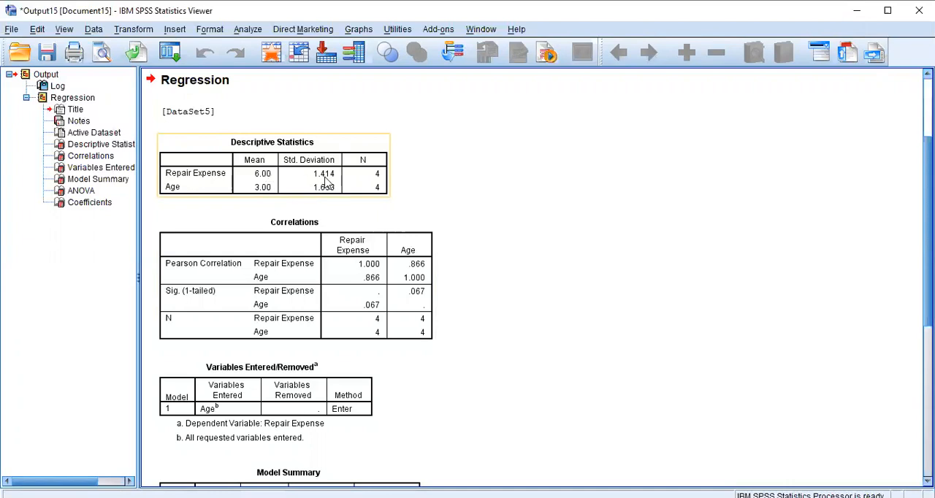
{"action": "scroll", "coordinate": [261, 207], "scroll_direction": "down", "scroll_amount": 3}
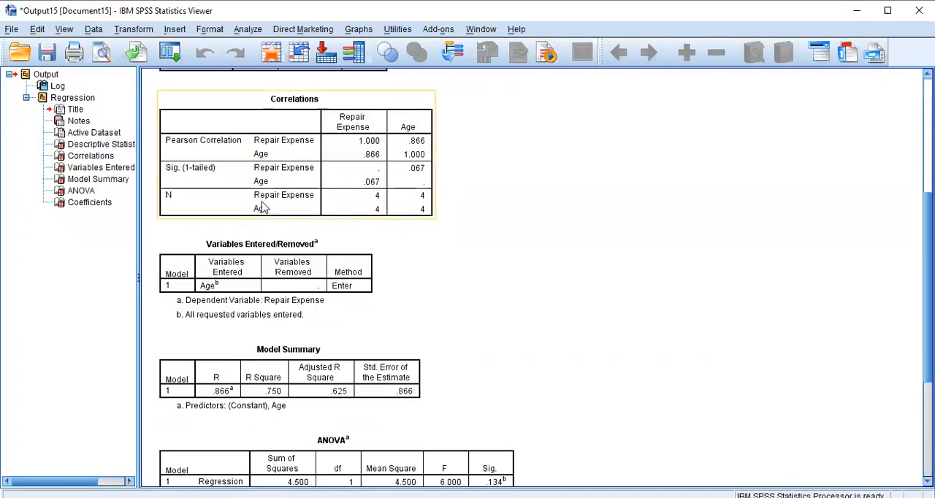
{"action": "scroll", "coordinate": [267, 219], "scroll_direction": "down", "scroll_amount": 5}
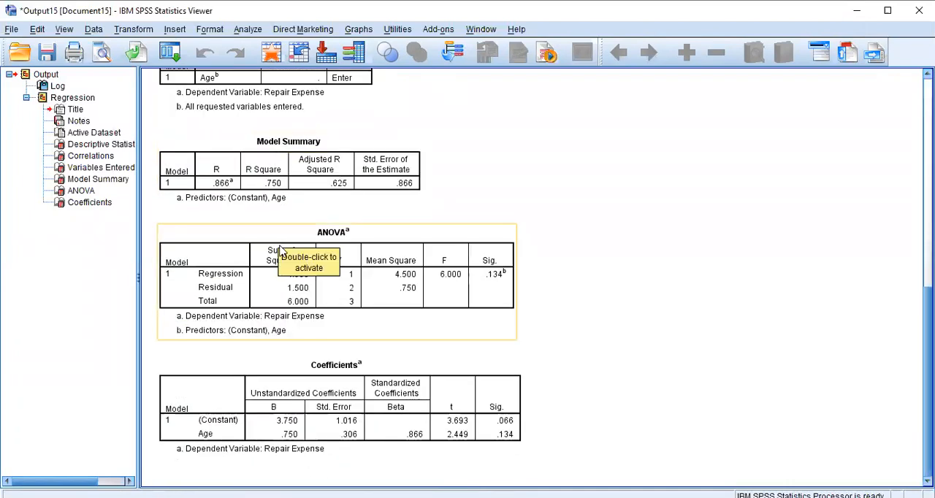